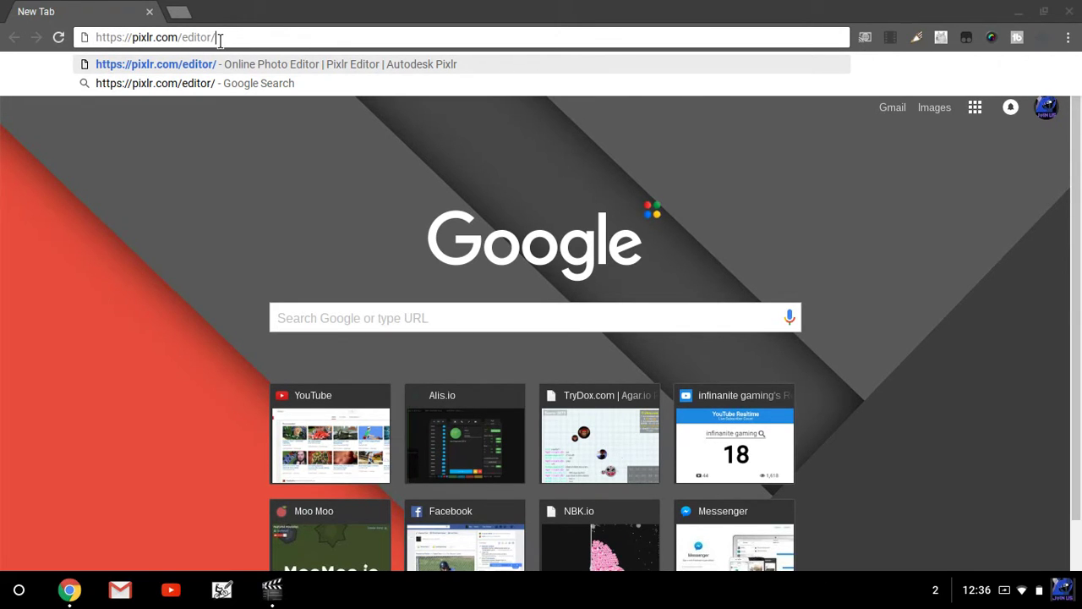
Step: Load the Pixlr Editor website in Chrome to reach its start screen
left_click(169, 64)
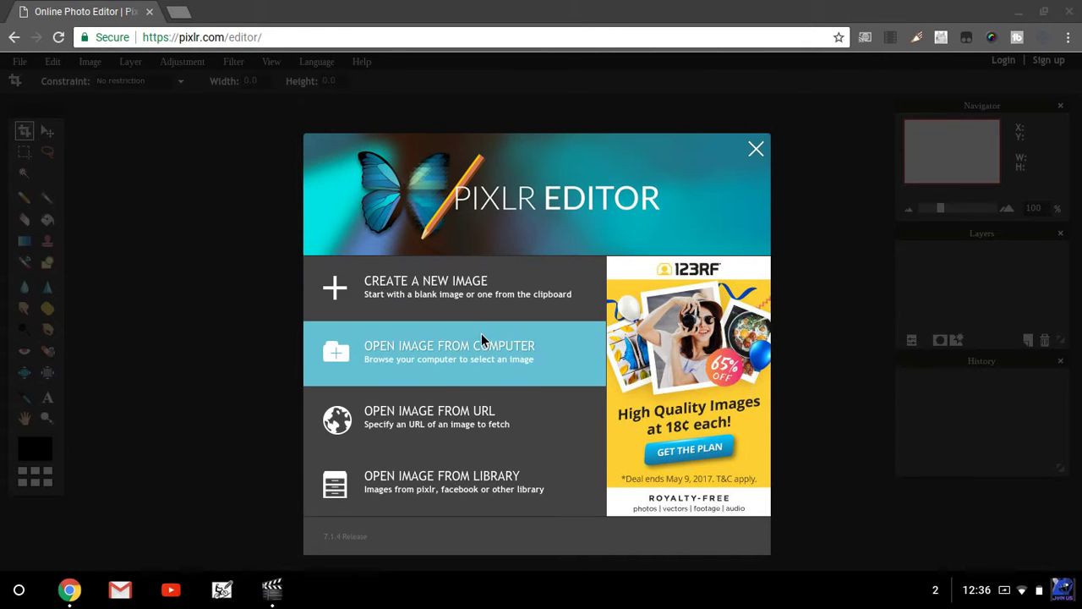
Step: Set up a new image at 1200 x 800 px with a transparent background
left_click(414, 286)
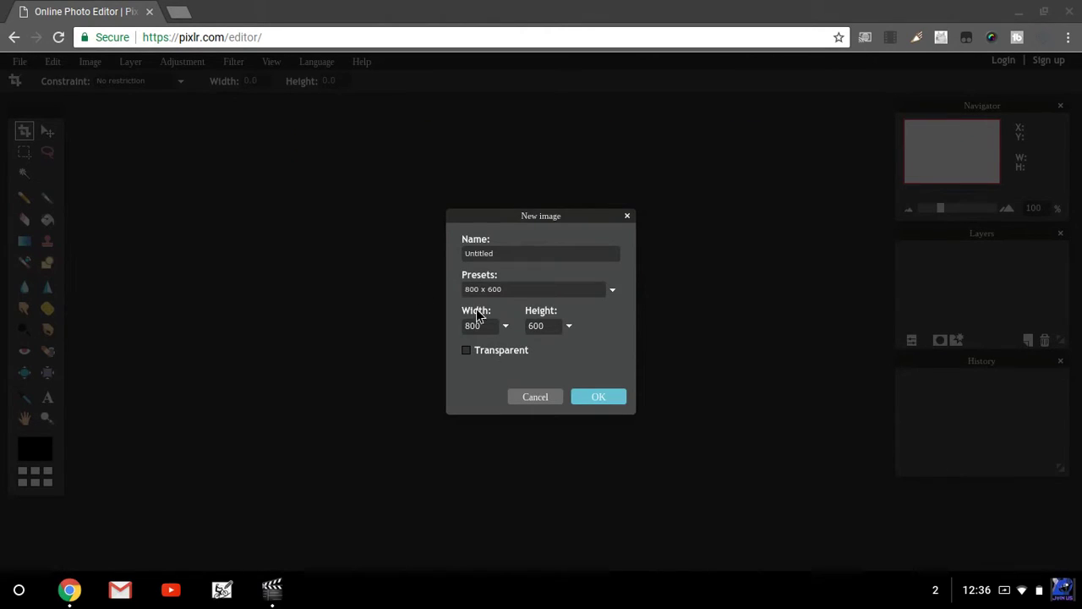
left_click(486, 325)
type("12")
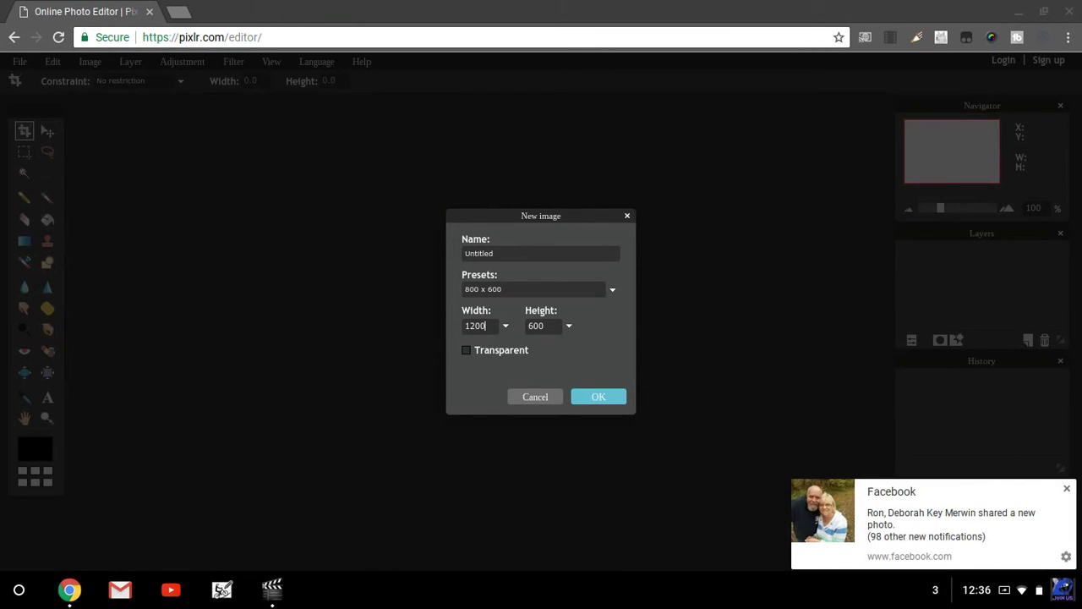
left_click(1067, 487)
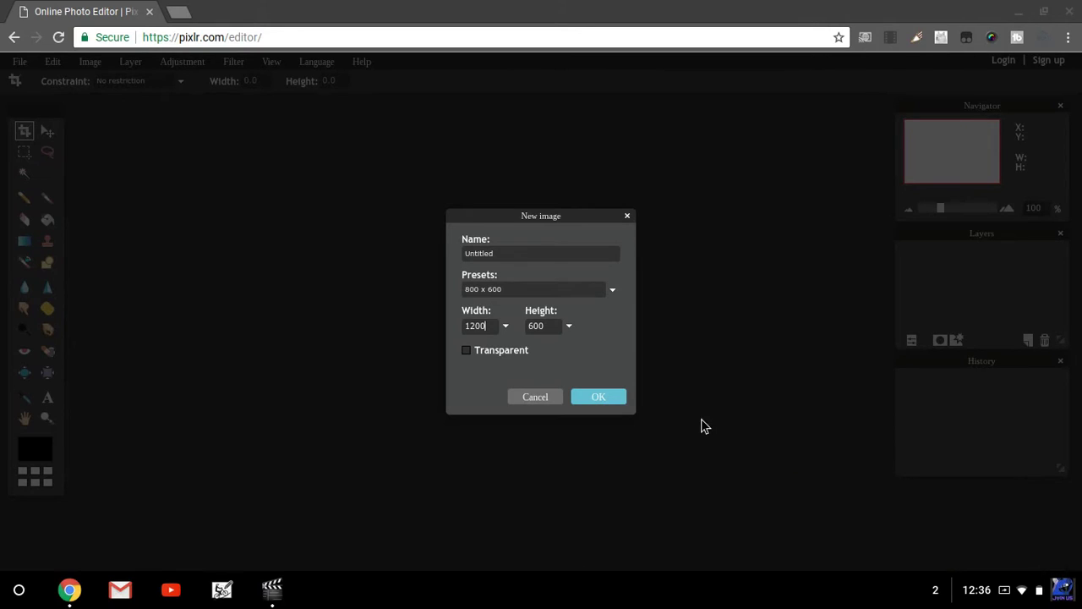
left_click(550, 326)
key("BackSpace")
type("8")
left_click(466, 351)
Step: Create the canvas named 'tutorial' and open a fresh Chrome tab
left_click(587, 398)
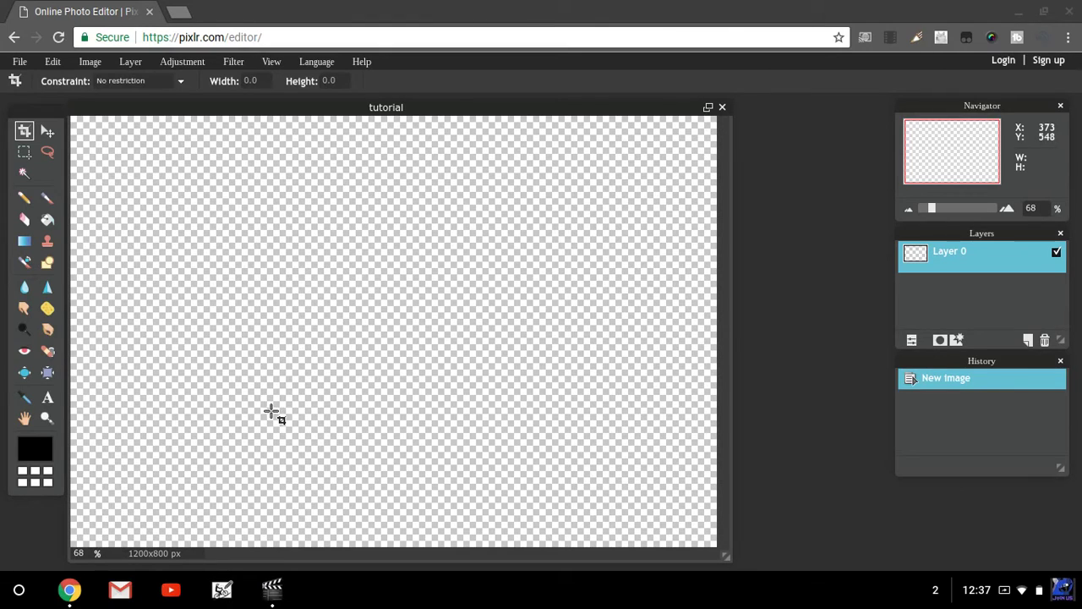
left_click(19, 62)
left_click(177, 13)
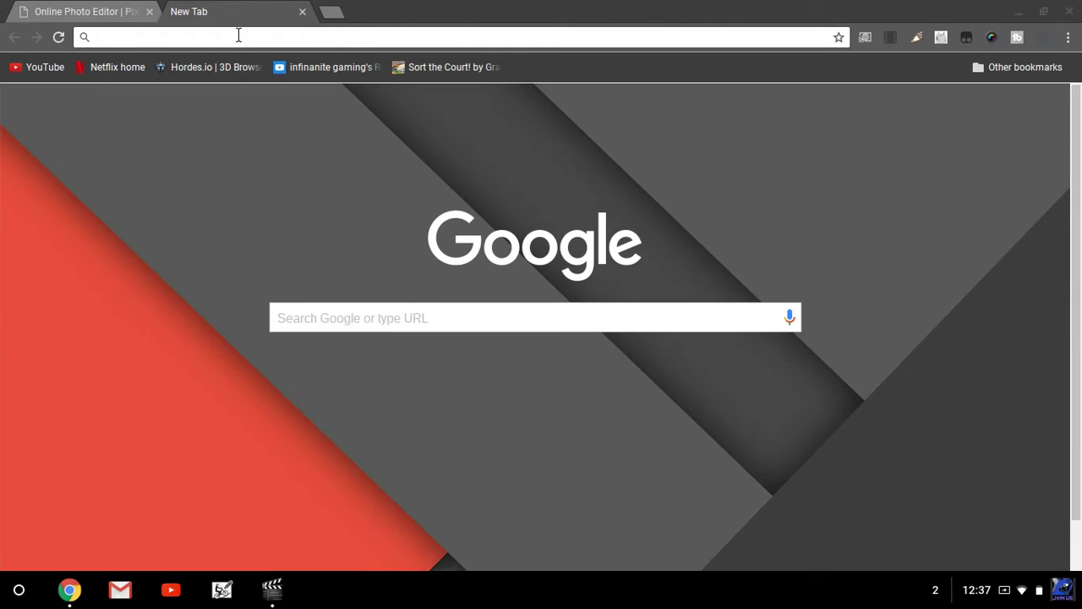
Step: Search Google Images for 'sunburst backround' and browse the results
type("sunbu")
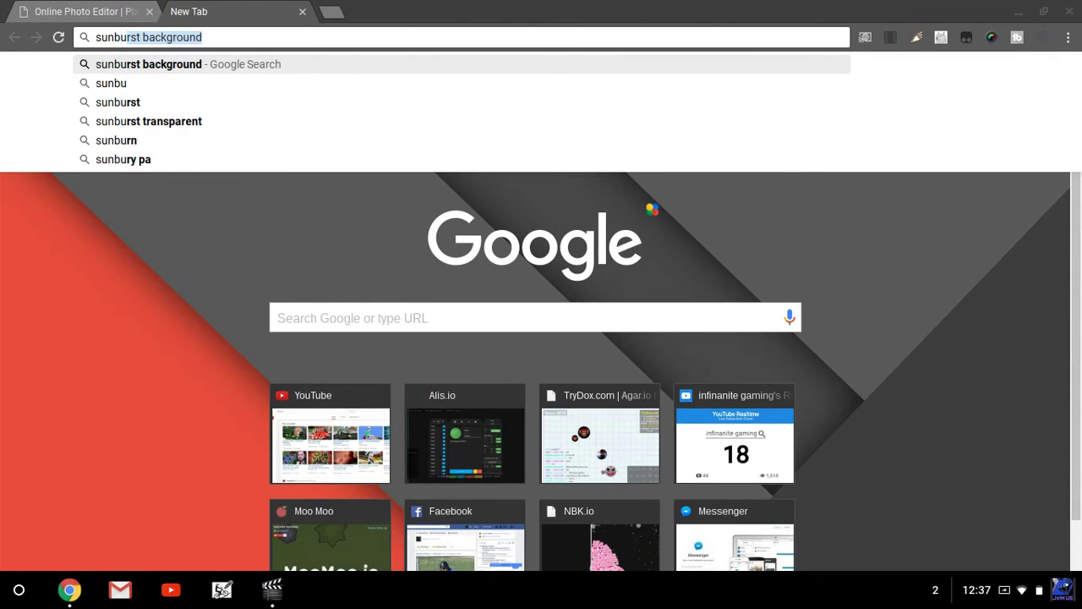
type("rst bac")
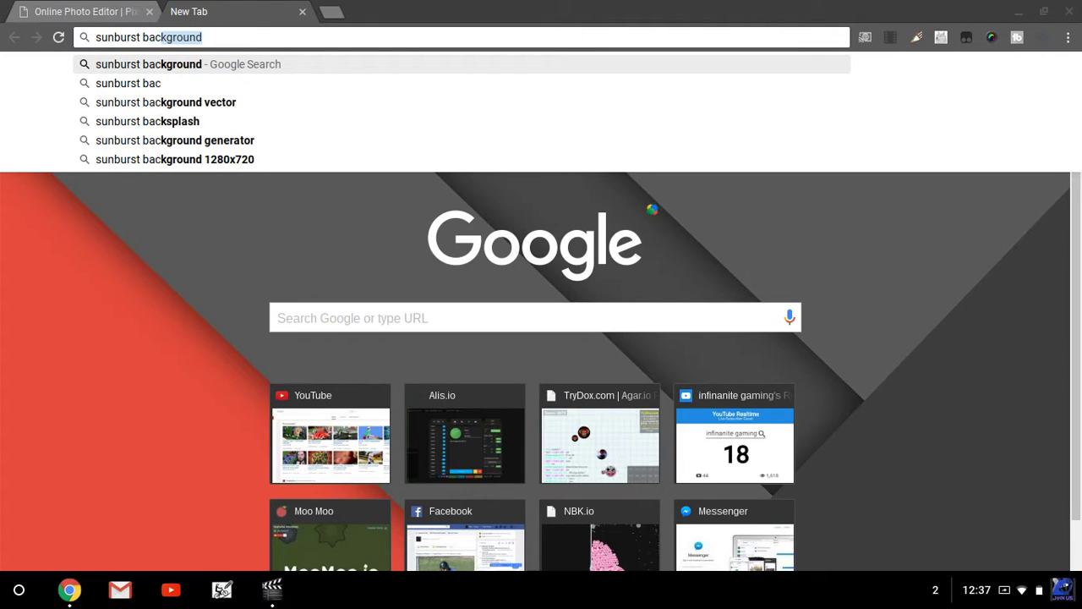
type("kround")
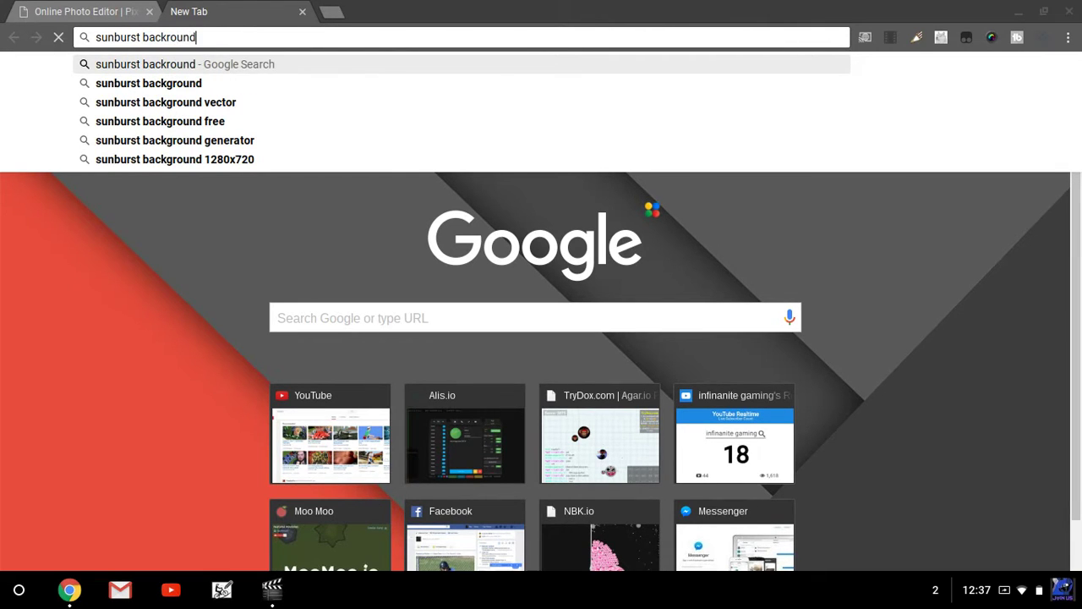
key("Return")
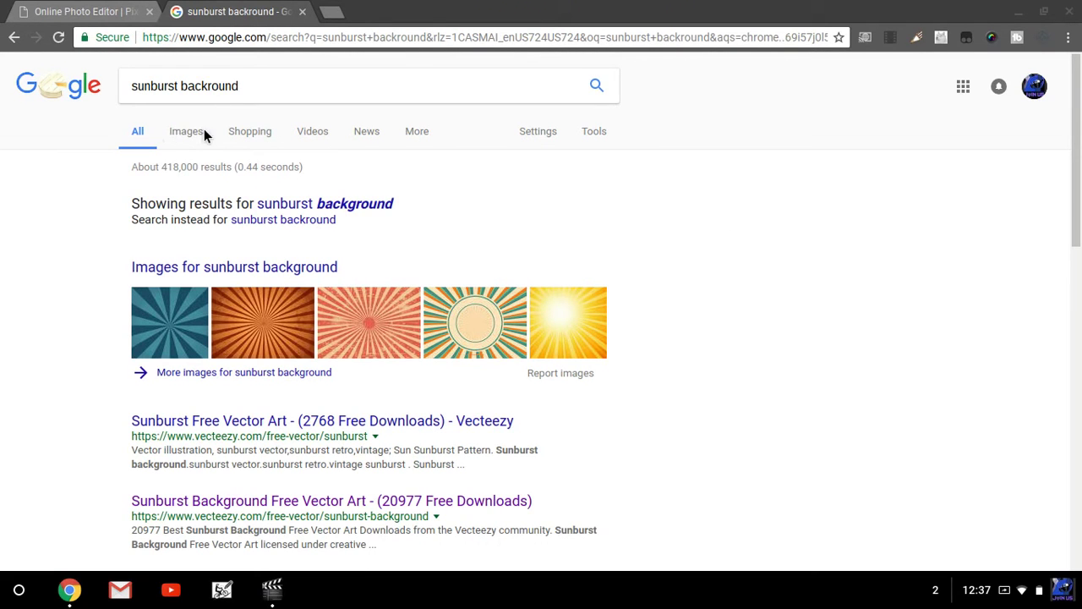
left_click(178, 133)
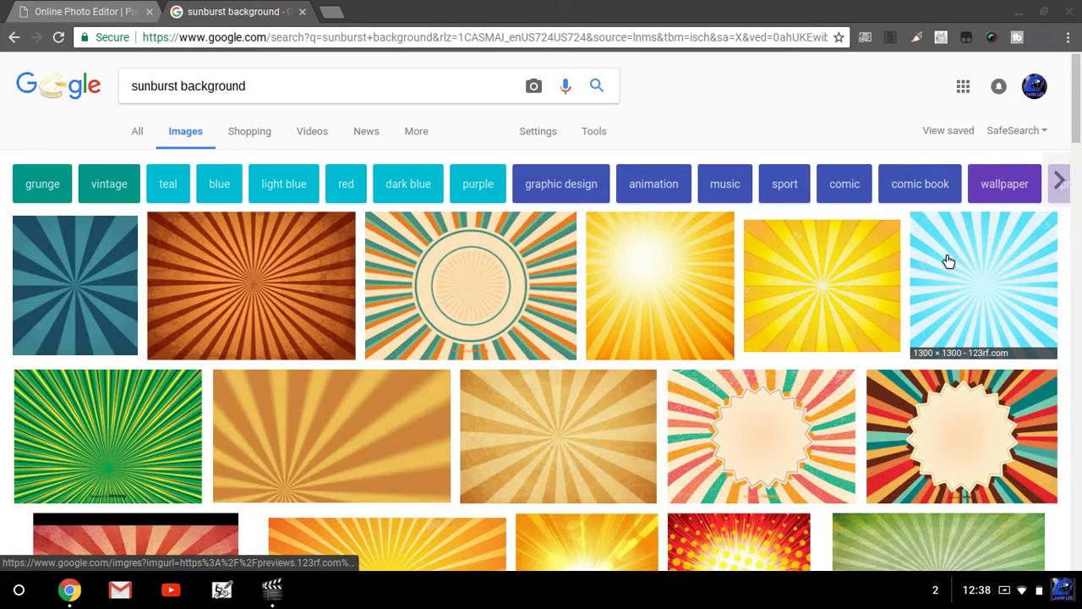
scroll(1067, 374, "down", 2)
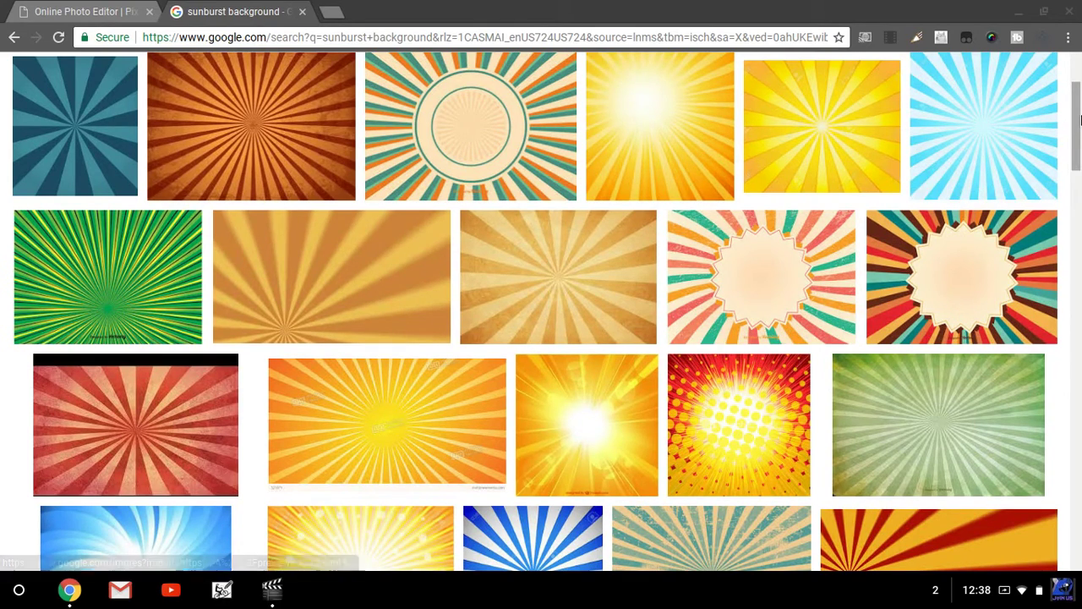
scroll(1079, 110, "up", 2)
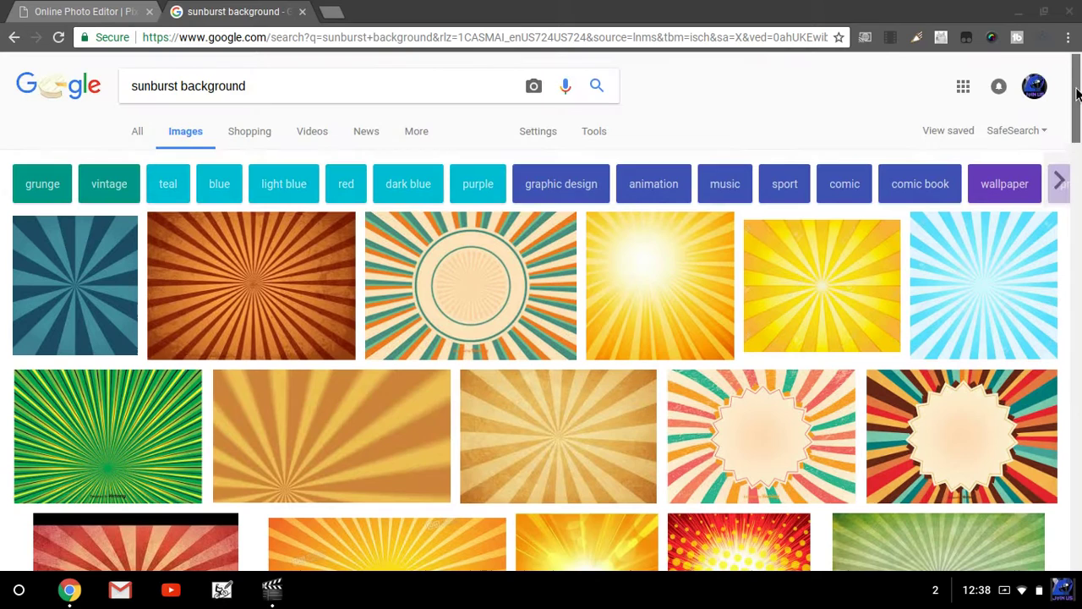
Step: Open the light-blue sunburst image full-size, begin saving it as 'blue sunburst', then cancel
left_click(993, 292)
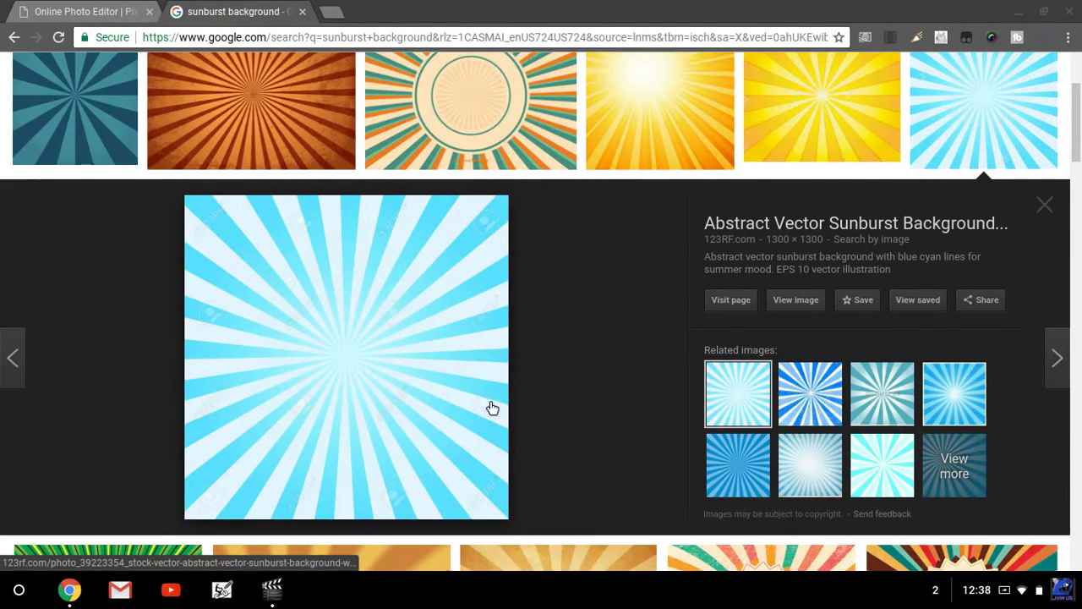
left_click(795, 301)
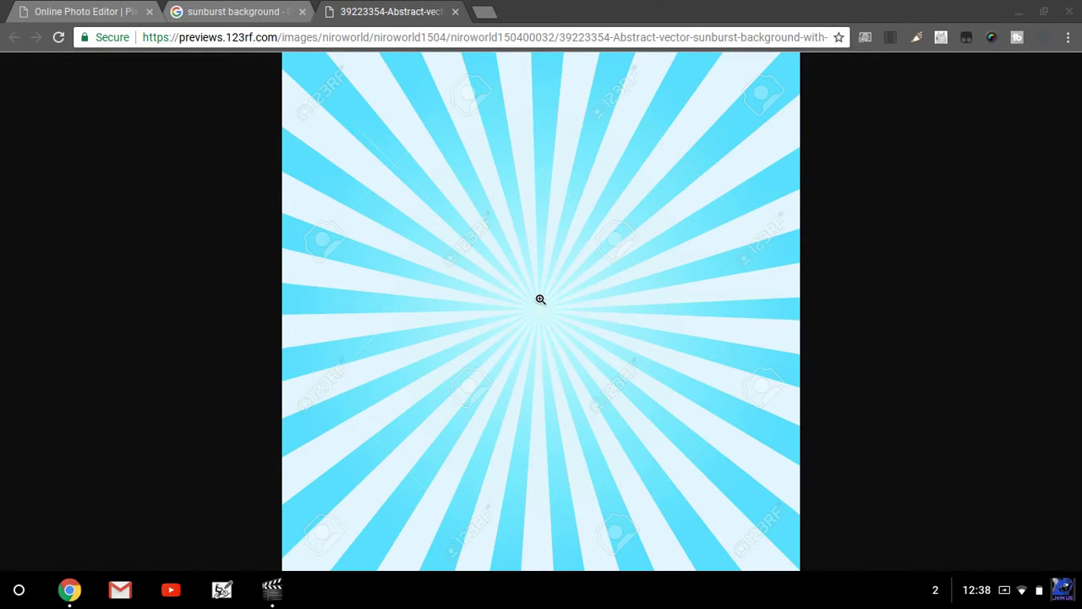
right_click(540, 300)
left_click(594, 334)
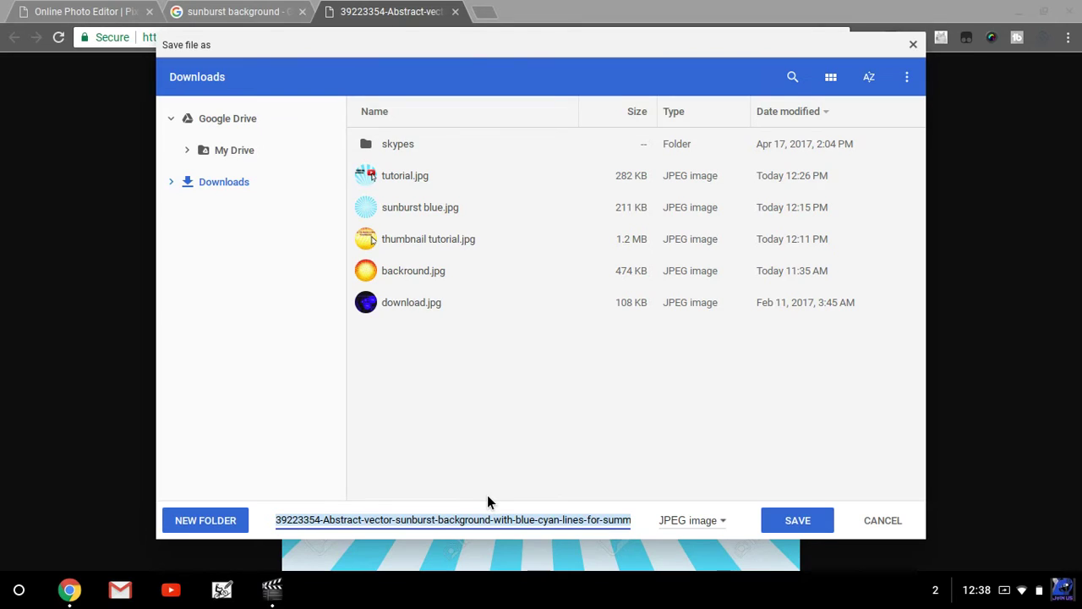
type("blu")
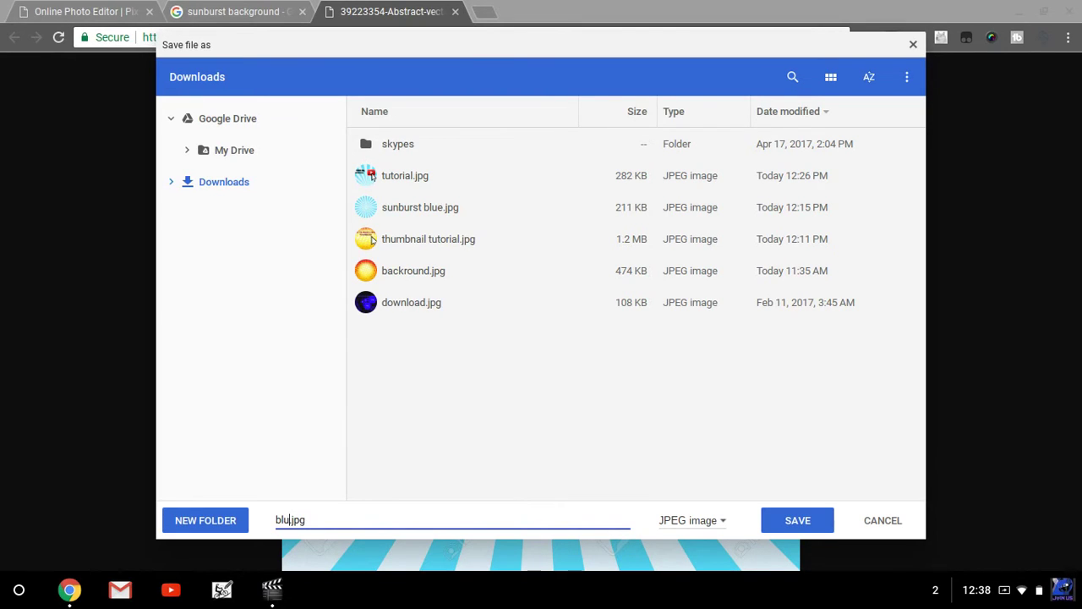
type("e sunburst")
mouse_move(351, 519)
left_mouse_down()
mouse_move(327, 520)
mouse_move(339, 520)
left_mouse_up()
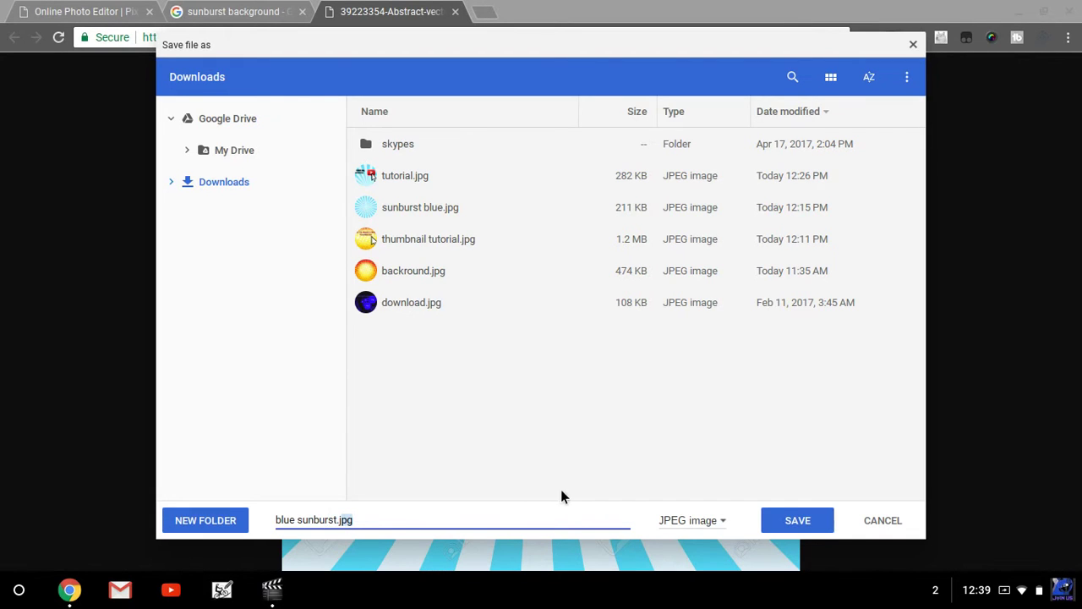
left_click(881, 521)
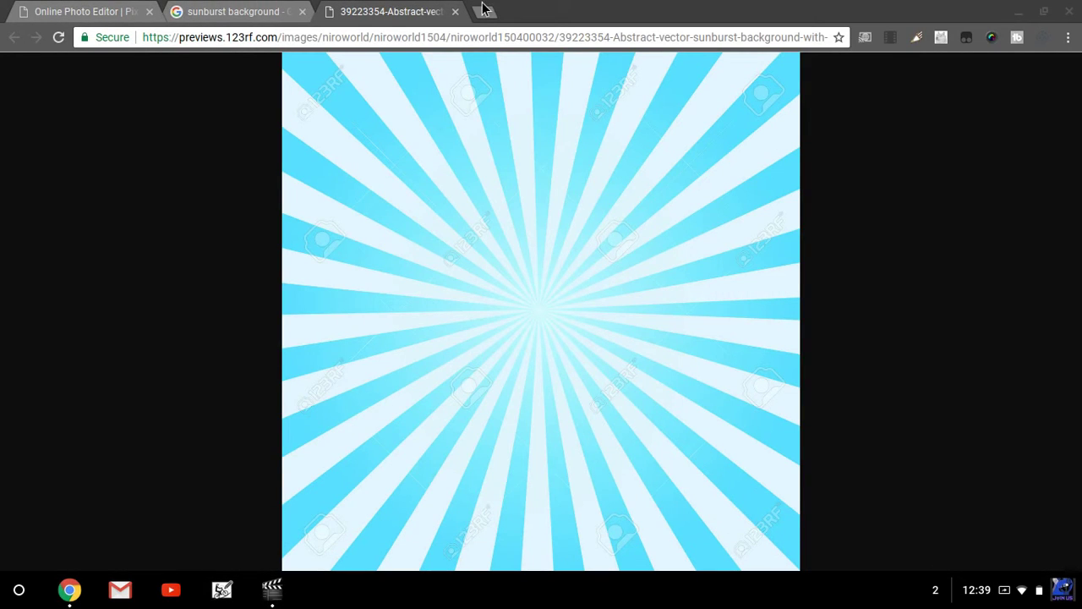
Step: Close the image tab and open sunburst blue.jpg from Downloads in Pixlr
left_click(455, 12)
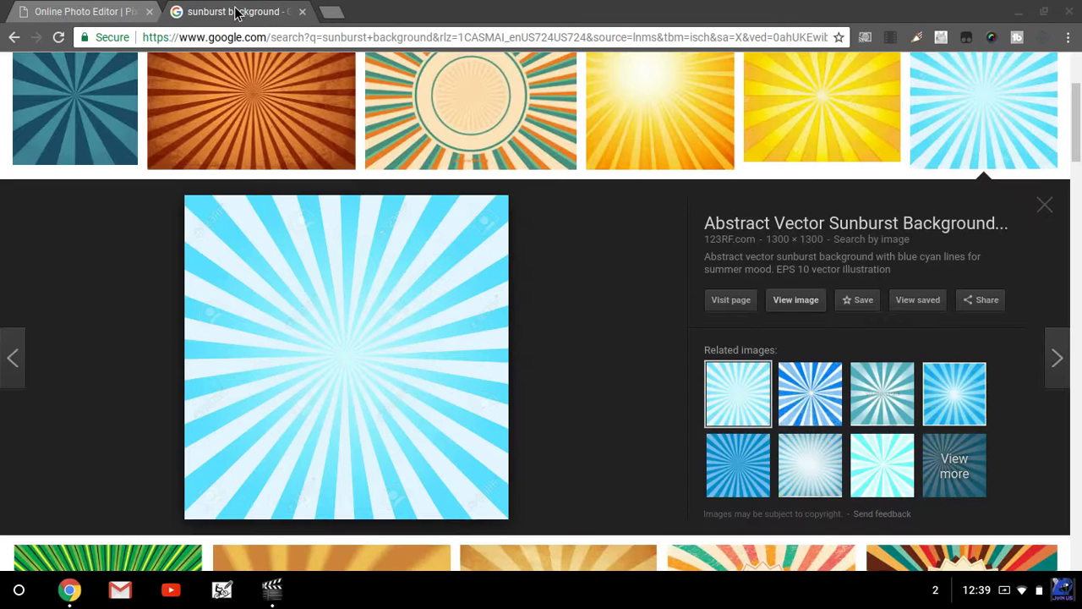
left_click(80, 11)
left_click(20, 62)
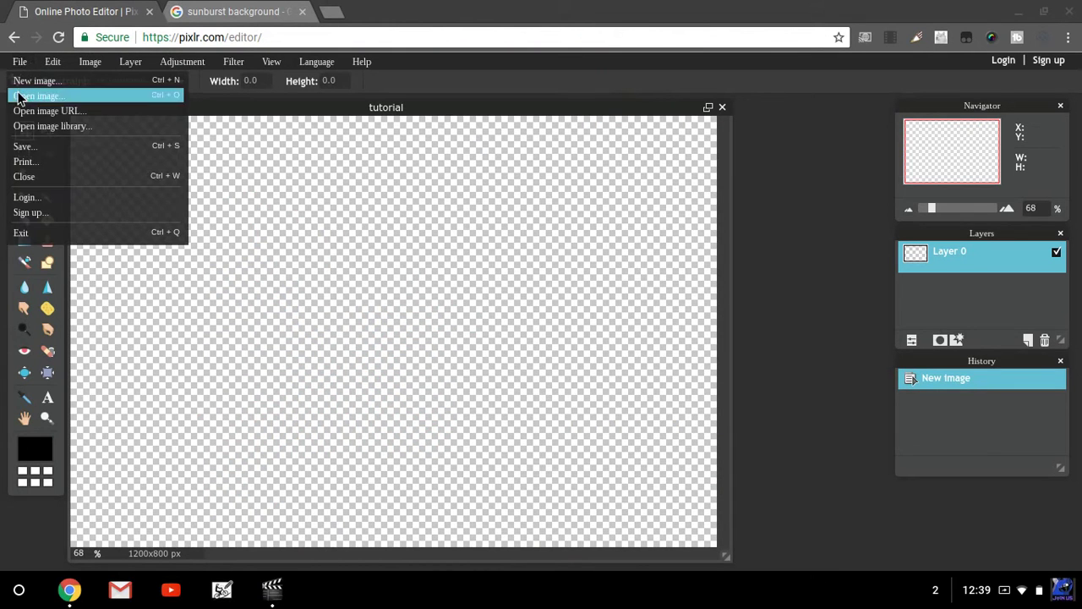
left_click(28, 100)
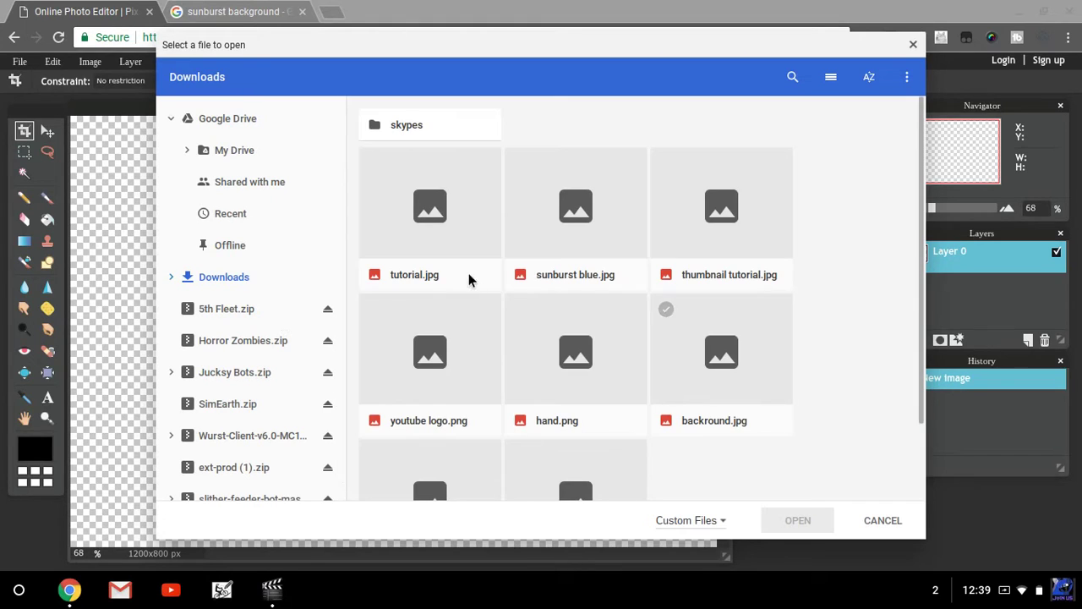
left_click(564, 208)
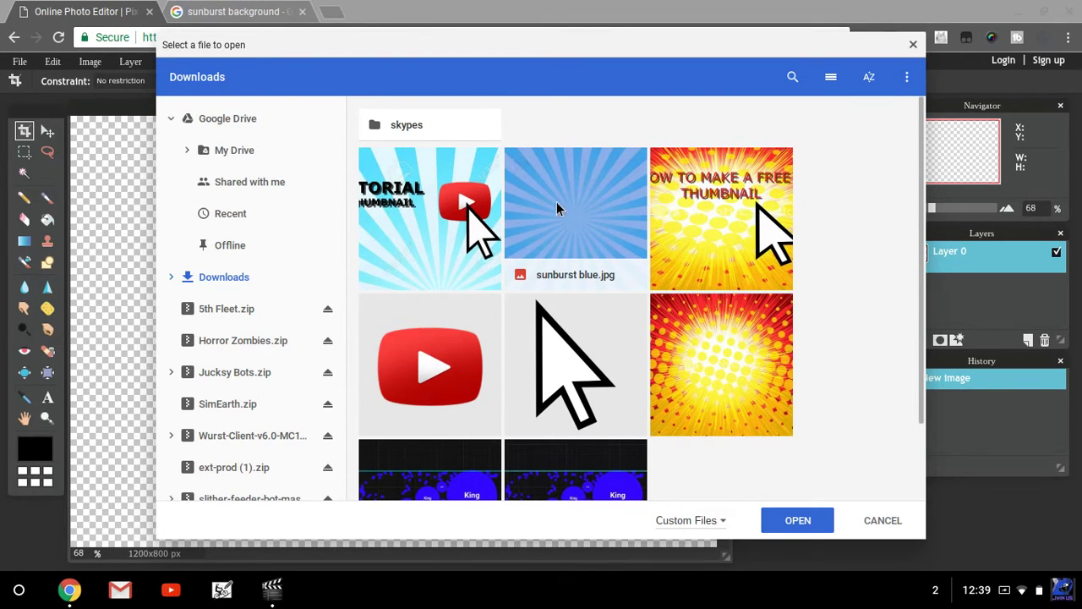
left_click(792, 521)
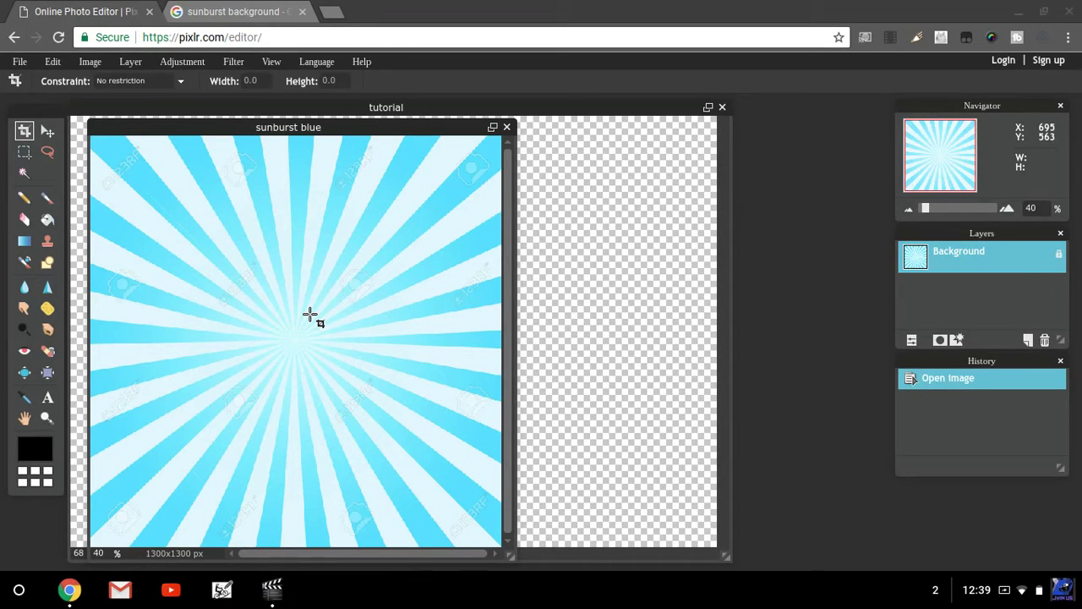
Step: Copy the whole sunburst image and paste it into the tutorial canvas as Layer 1
key("ctrl+a")
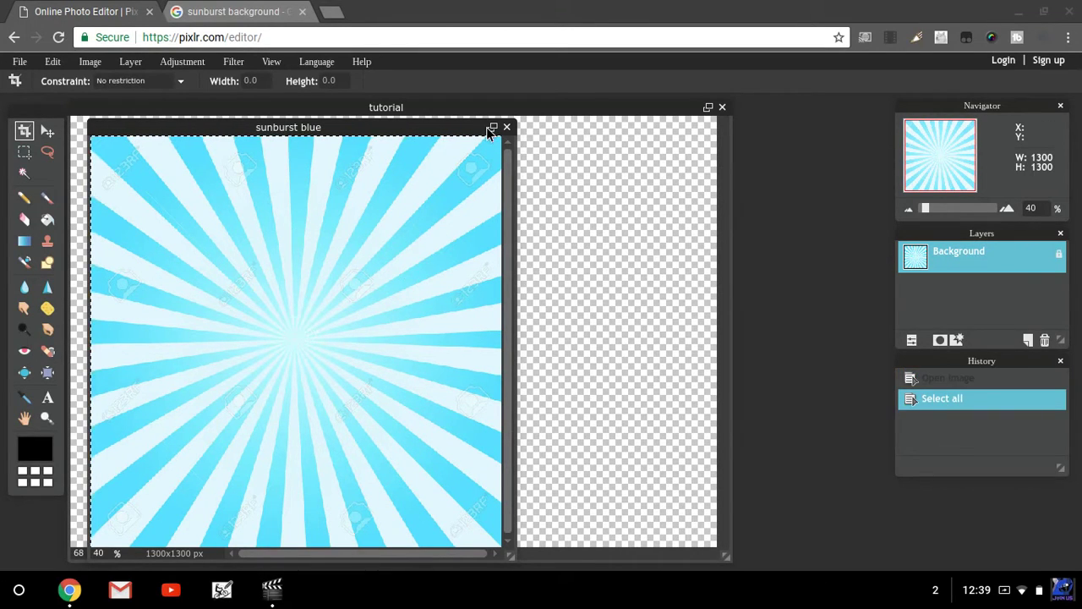
left_click(534, 165)
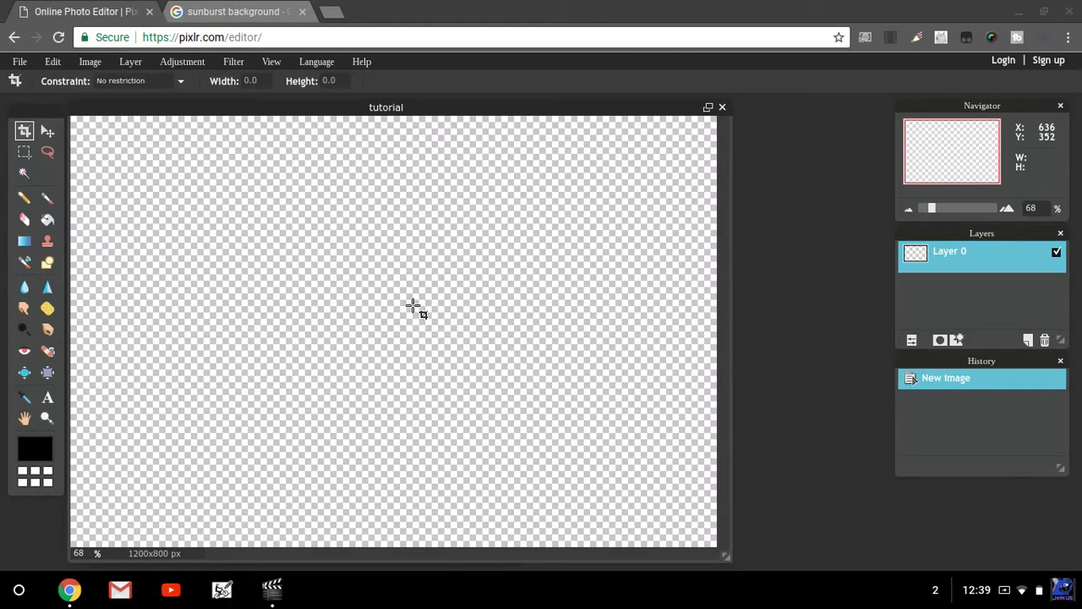
key("ctrl+v")
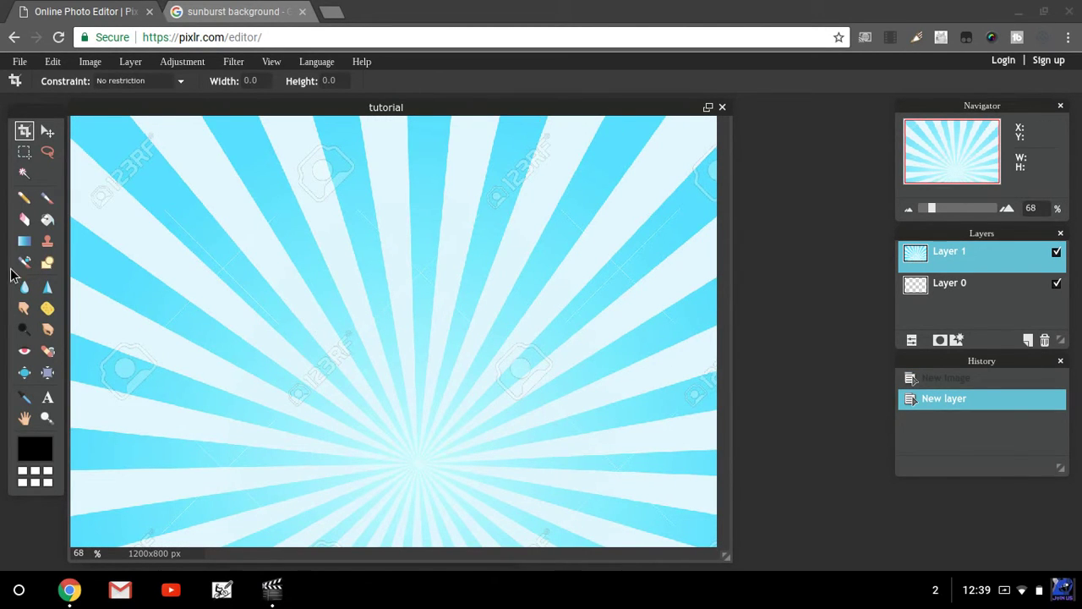
Step: Return to the sunburst Google Images tab and select its web address
left_click(19, 63)
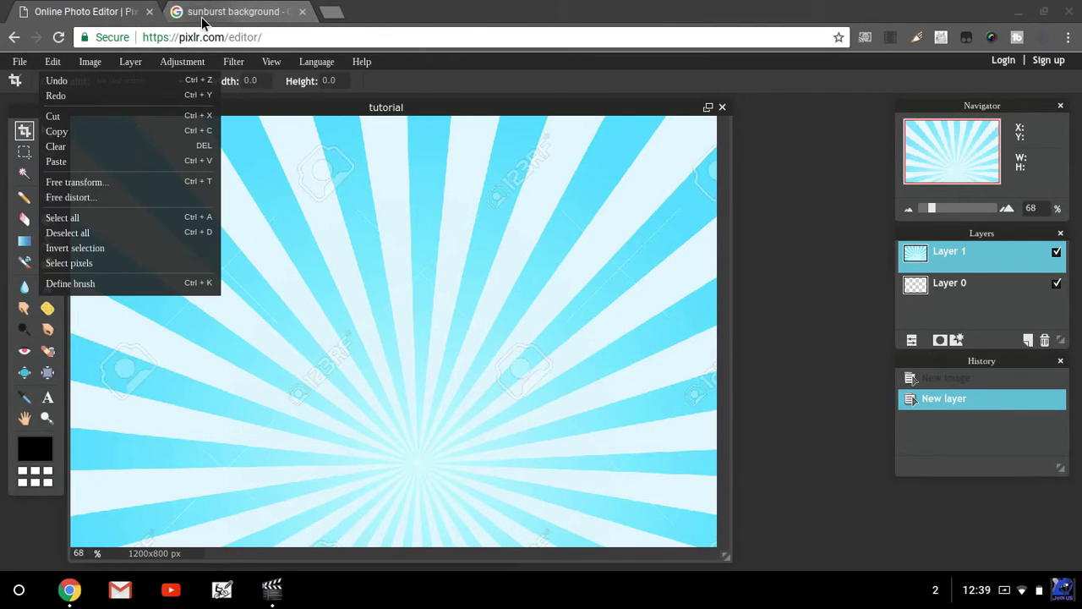
left_click(202, 16)
left_click(309, 37)
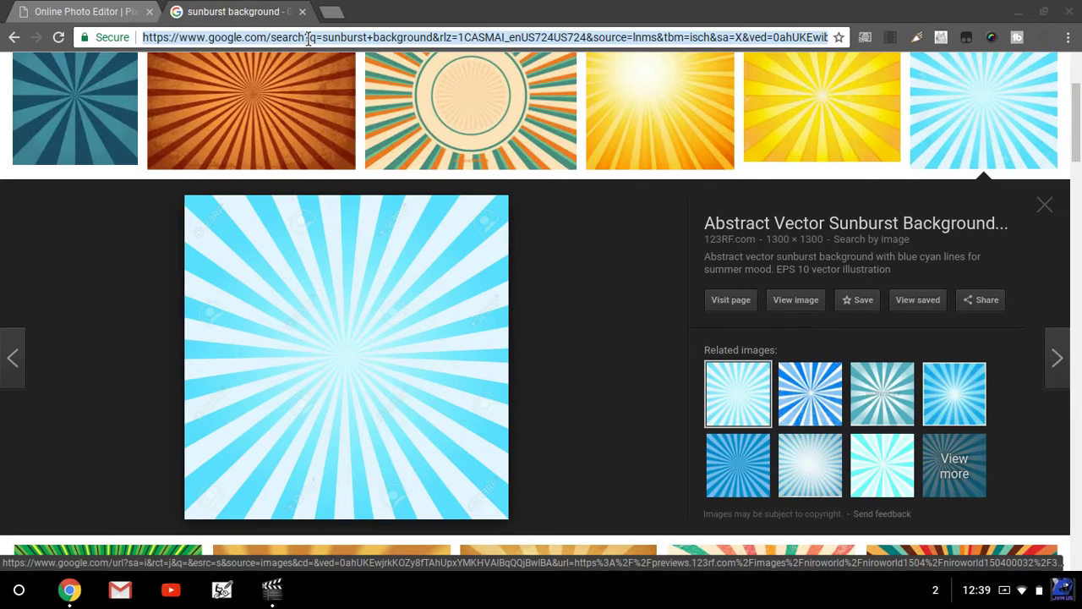
Step: Search Google for 'youtube transparent' and look over the YouTube logo results
type("pl")
key("BackSpace")
key("BackSpace")
key("BackSpace")
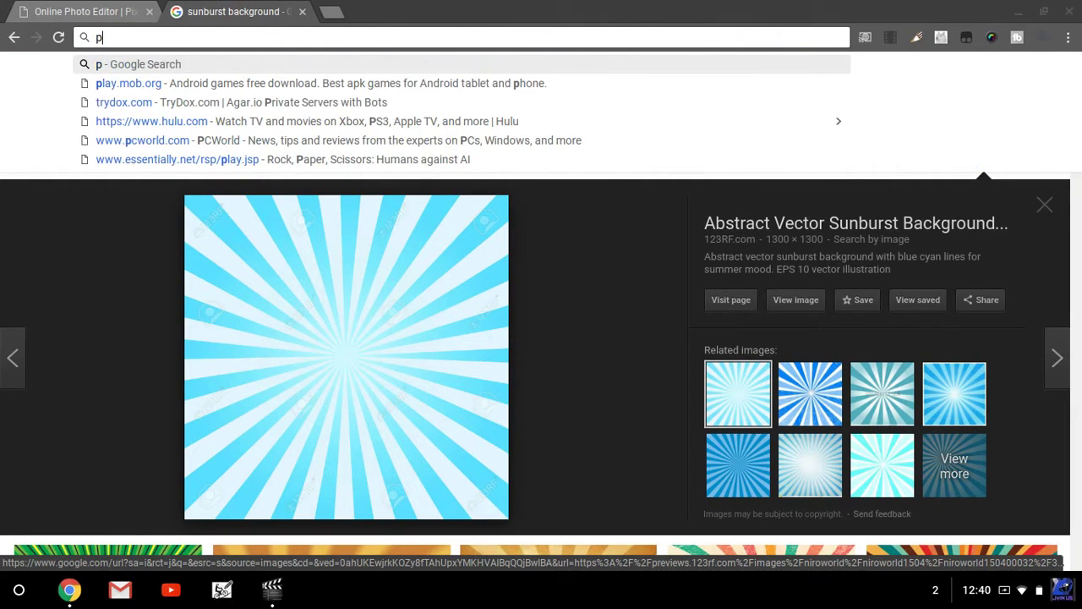
type("youtube transparent")
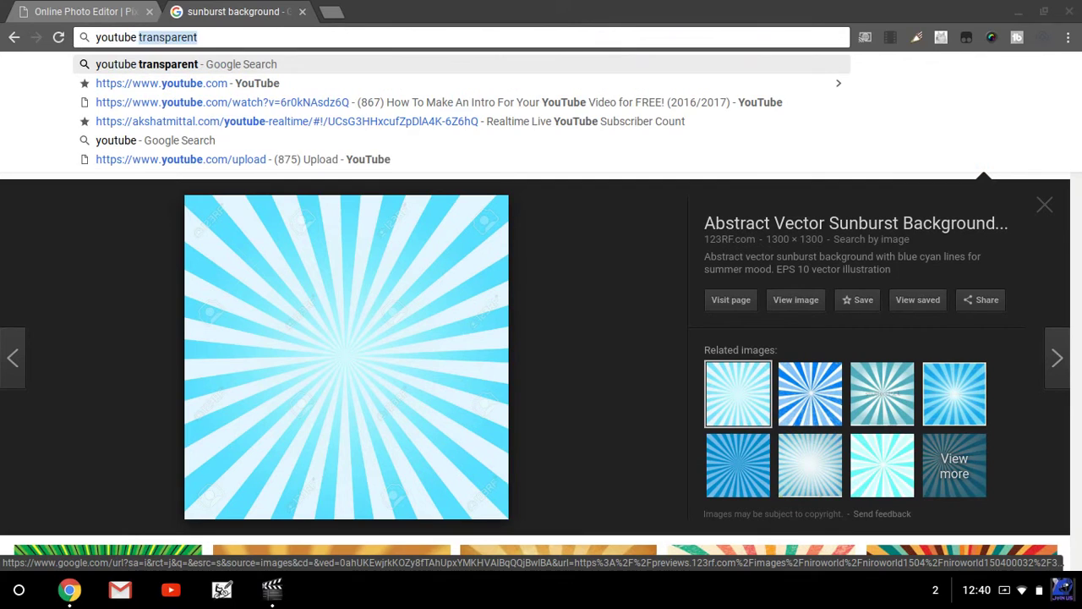
key("Return")
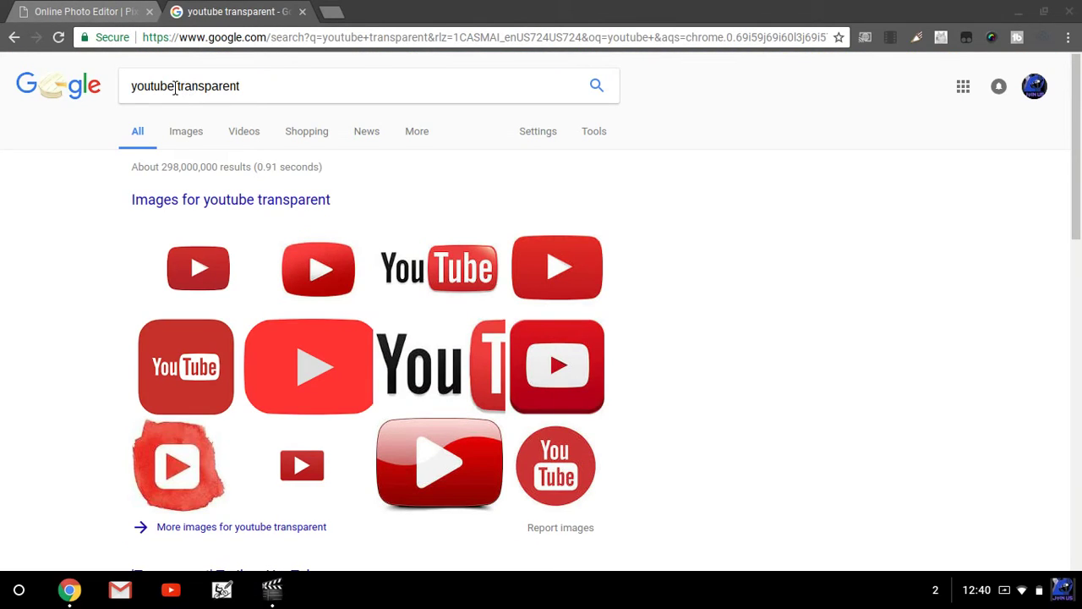
left_click_drag(175, 89, 242, 87)
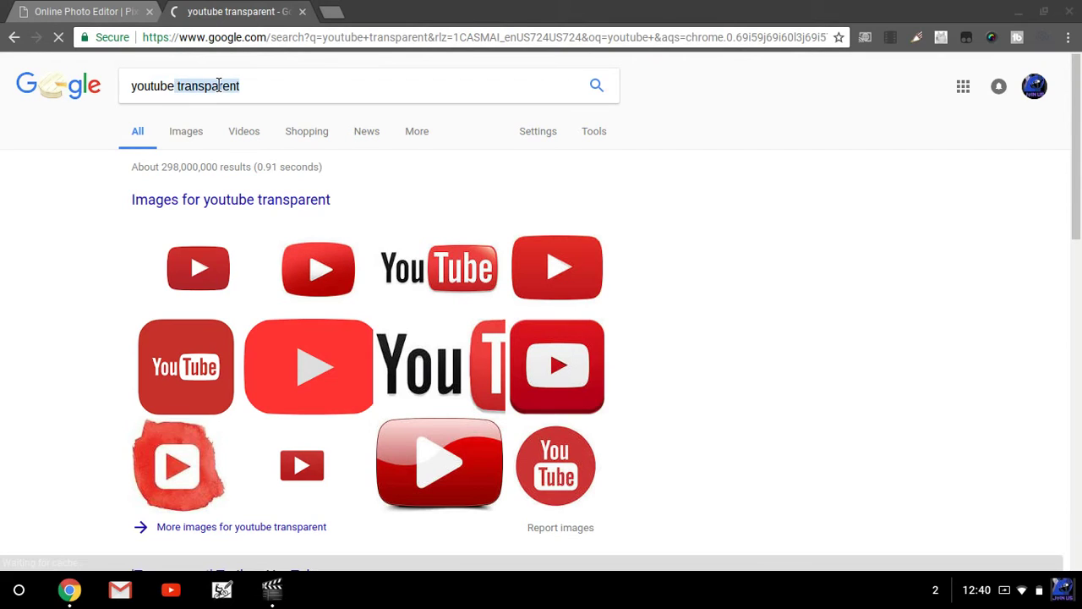
left_click(267, 87)
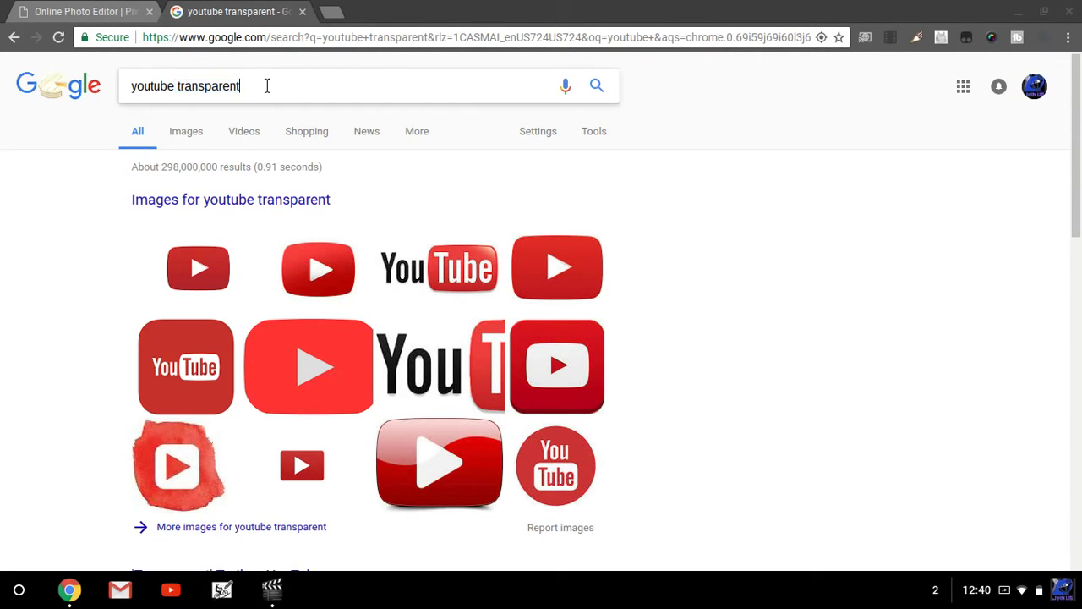
left_click(271, 589)
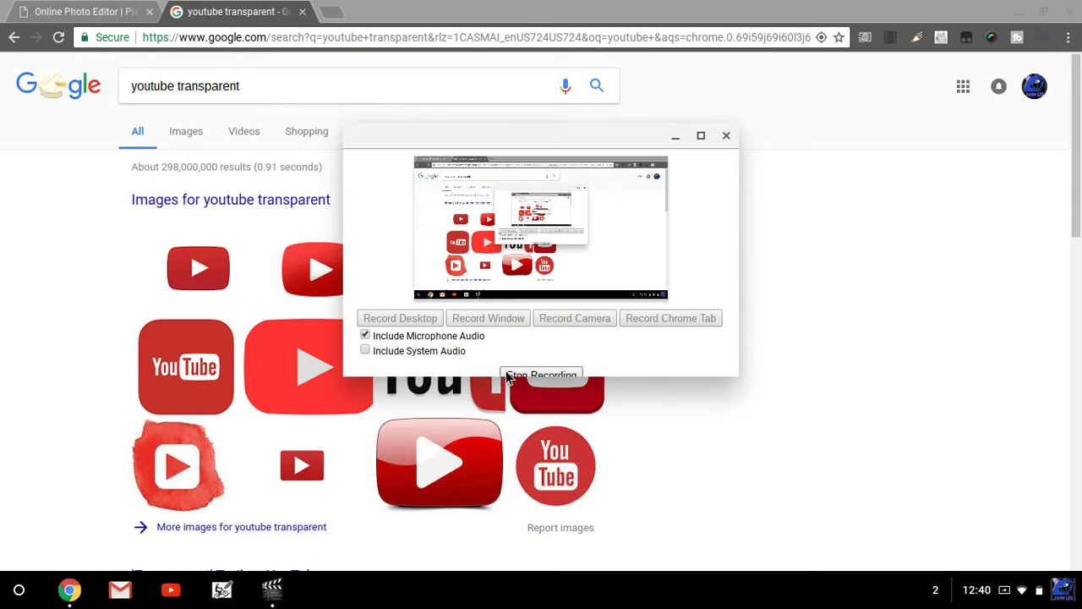
left_click(540, 375)
left_click(675, 437)
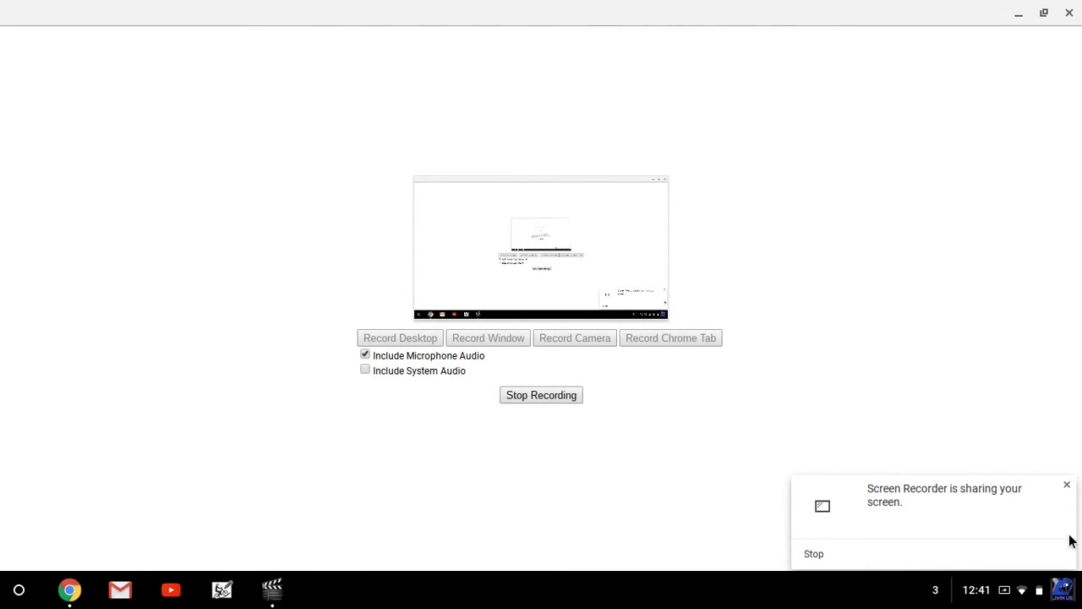
left_click(1066, 485)
left_click(1020, 13)
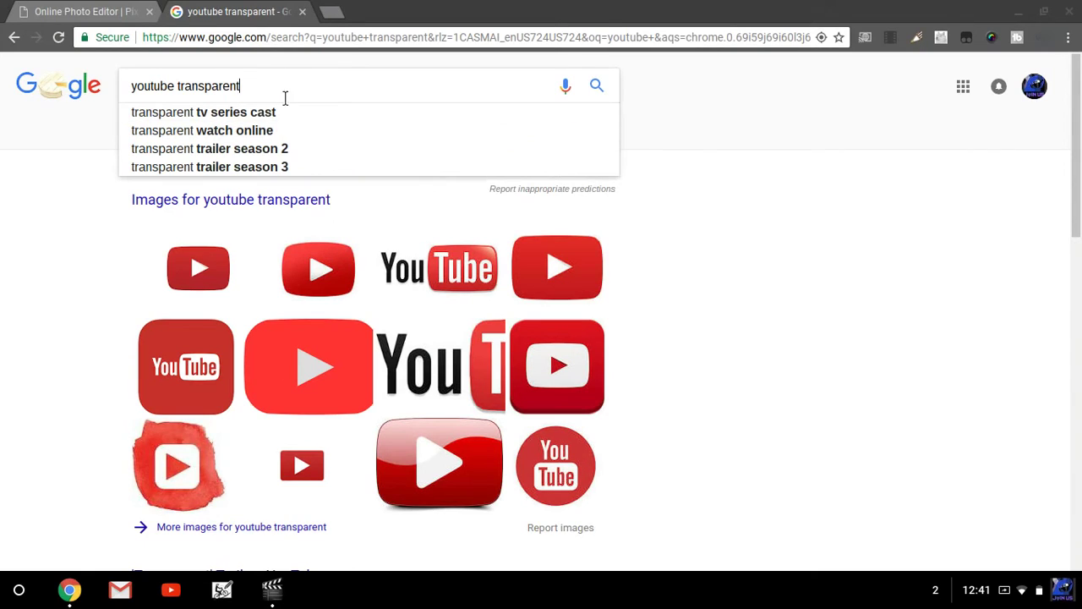
Step: In image results, open the transparent YouTube play-button image full-size in a new tab
left_click(182, 84)
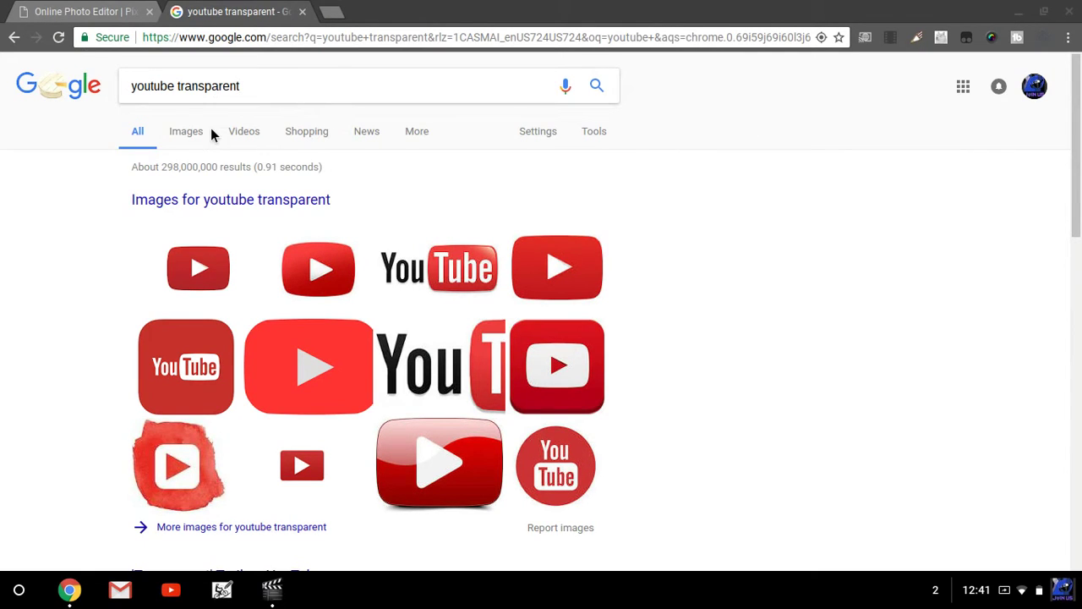
left_click(175, 137)
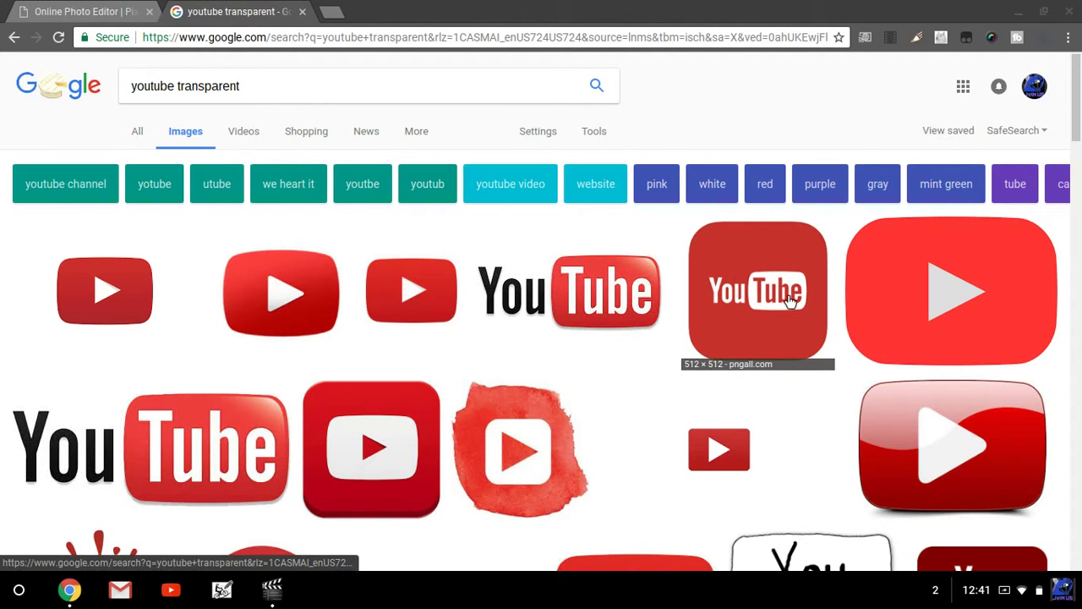
scroll(373, 301, "down", 4)
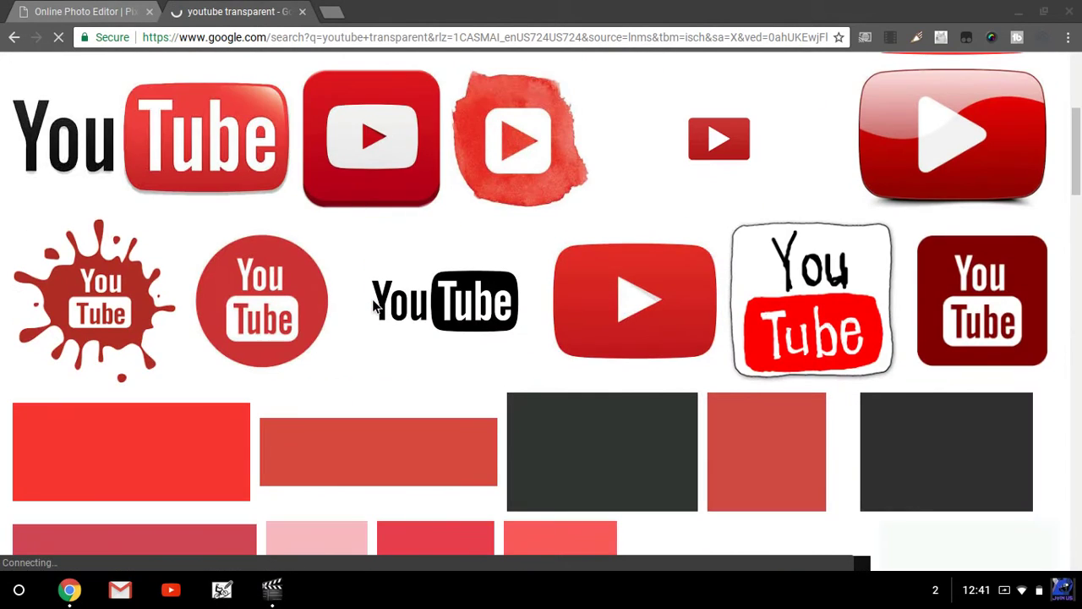
scroll(373, 301, "down", 3)
scroll(375, 306, "down", 2)
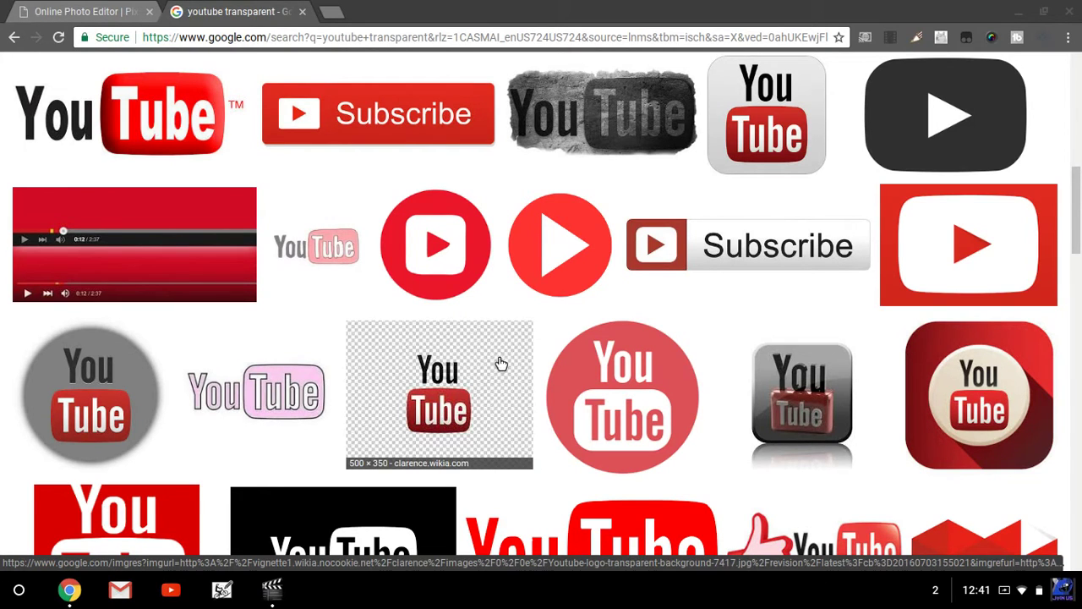
scroll(486, 347, "up", 5)
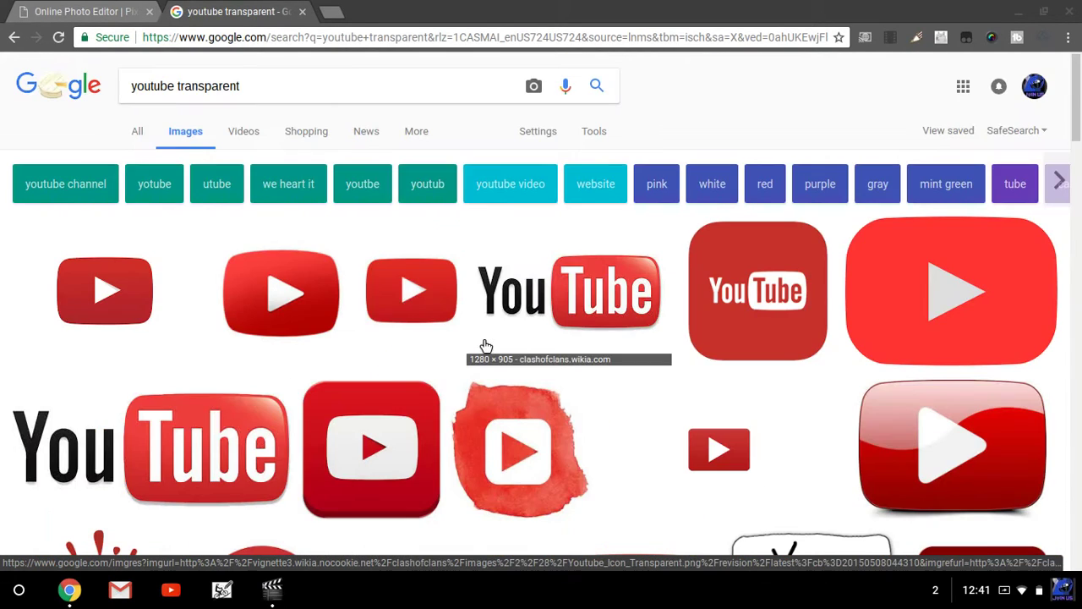
left_click(96, 327)
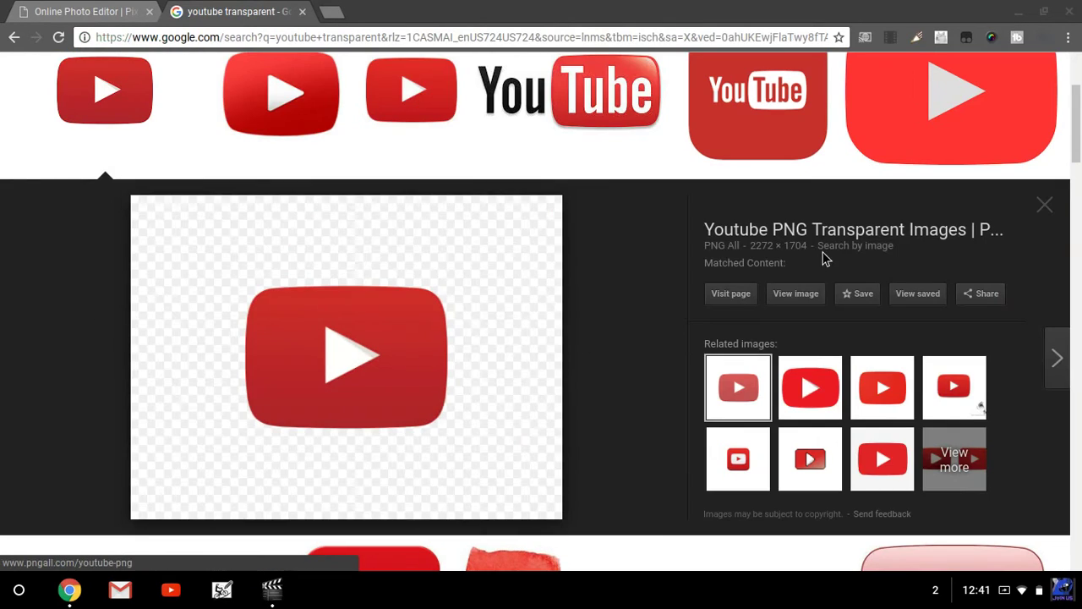
left_click(799, 293)
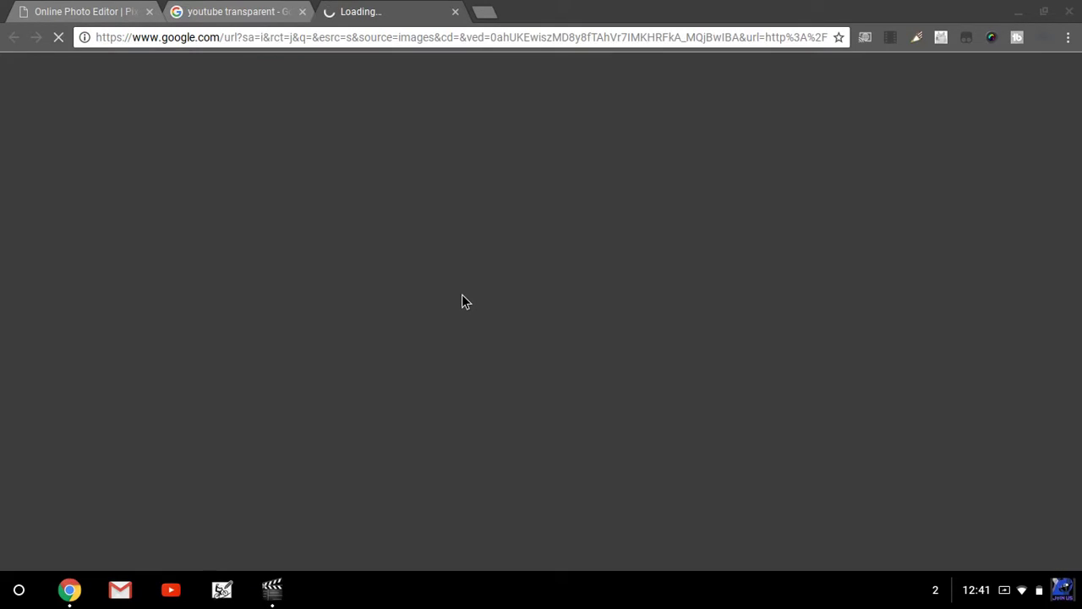